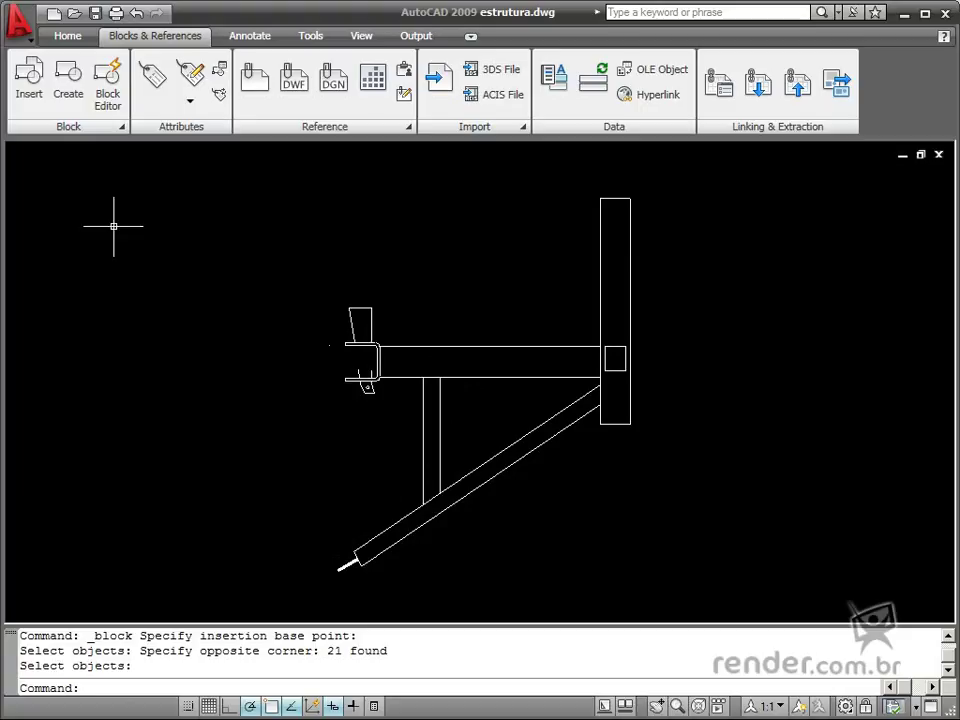
# Open the estrutura bracket block in the Block Editor and show its Properties palette
pyautogui.click(72, 88)
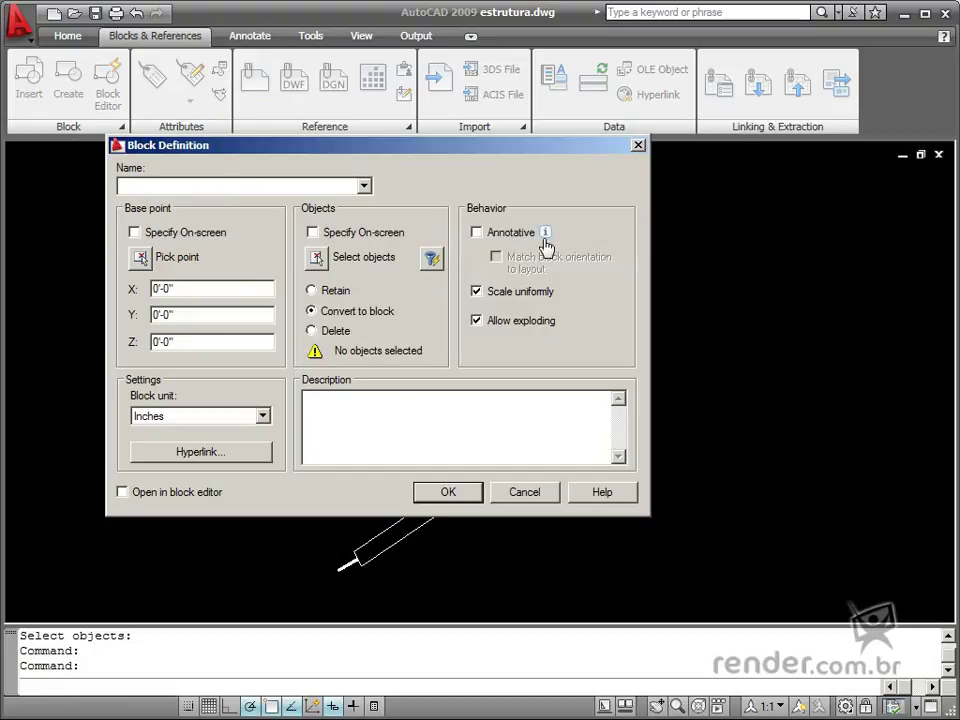
pyautogui.click(522, 492)
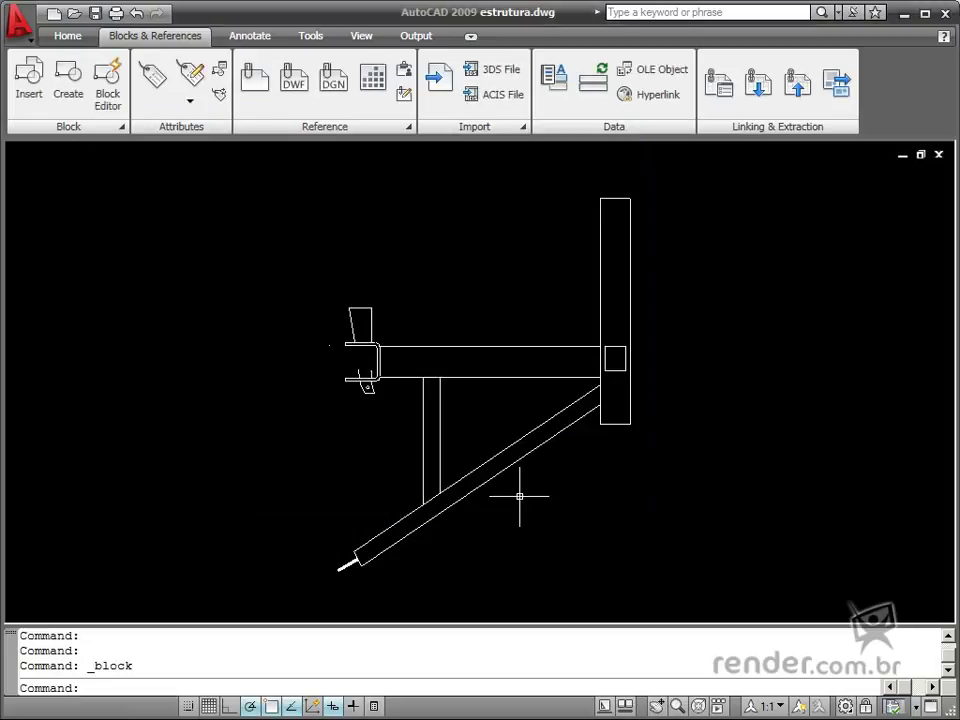
pyautogui.click(540, 445)
pyautogui.doubleClick(540, 445)
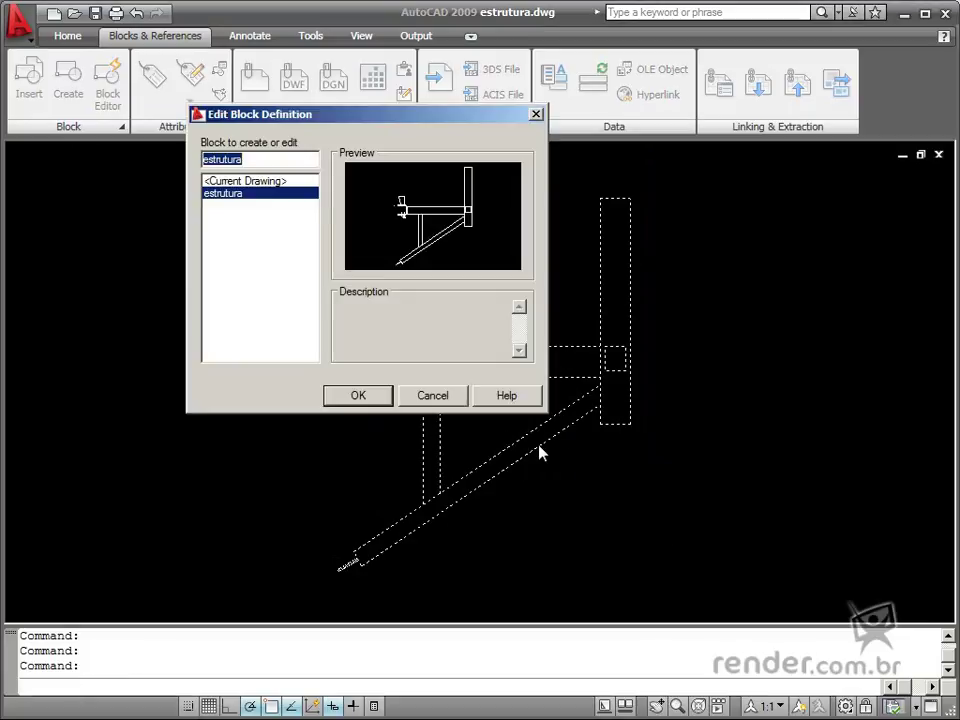
pyautogui.click(358, 395)
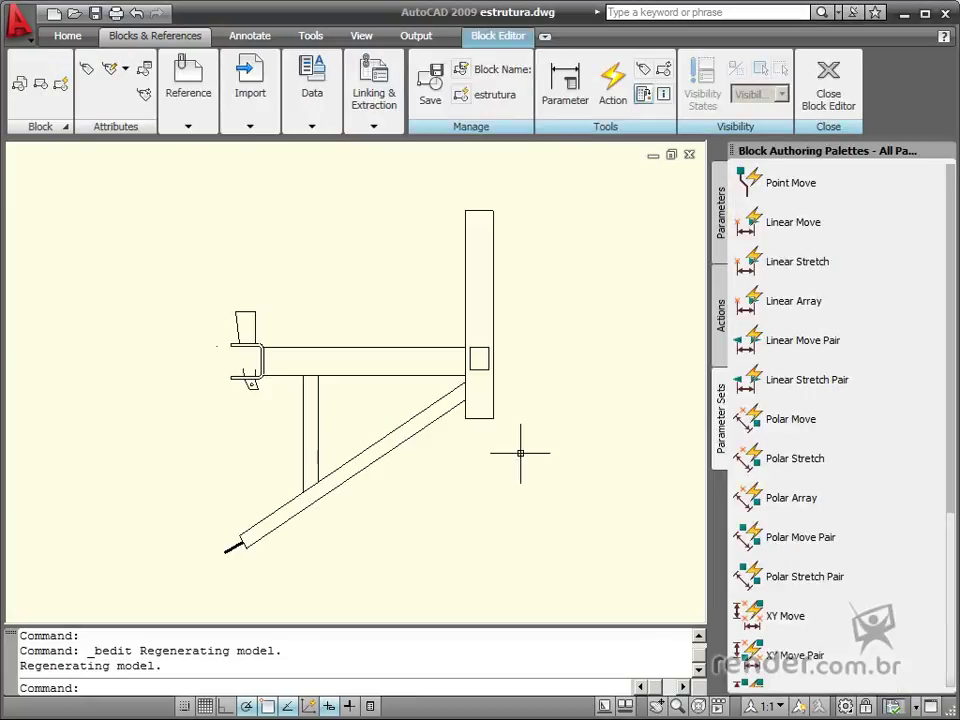
pyautogui.write('properties')
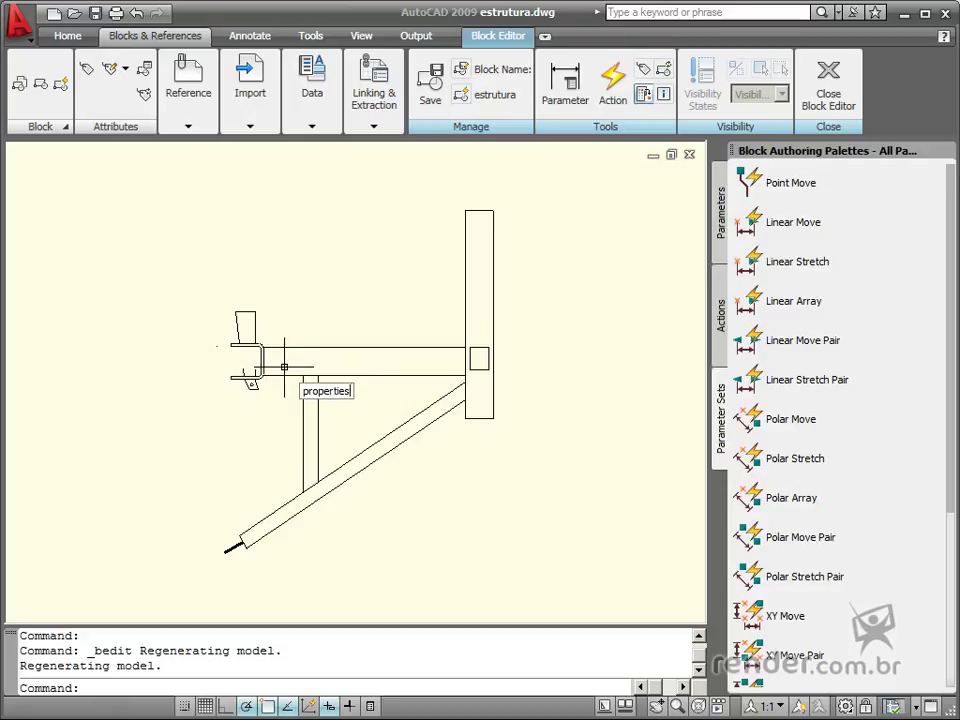
pyautogui.press('Return')
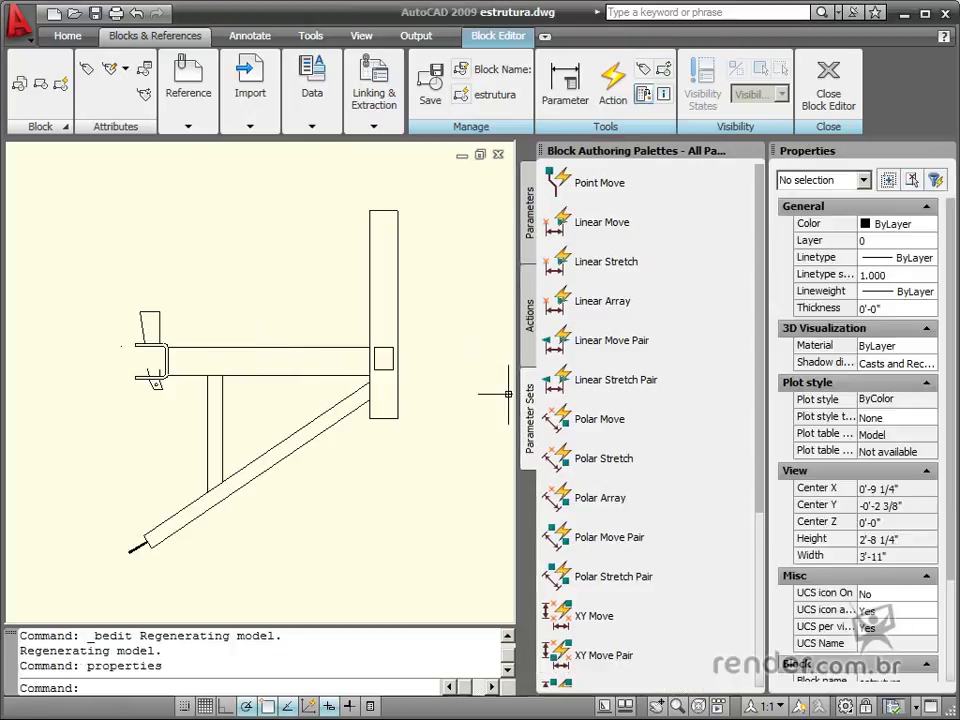
# Set the block's Annotative property to Yes and save the estrutura definition
pyautogui.moveTo(945, 470); pyautogui.dragTo(948, 615)
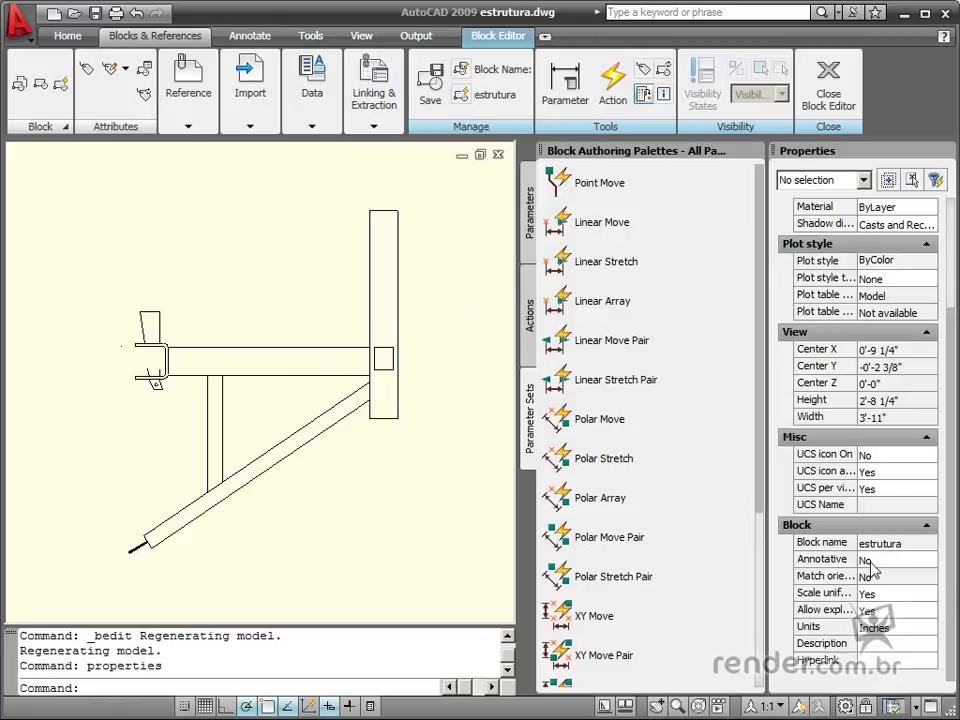
pyautogui.click(869, 560)
pyautogui.click(930, 559)
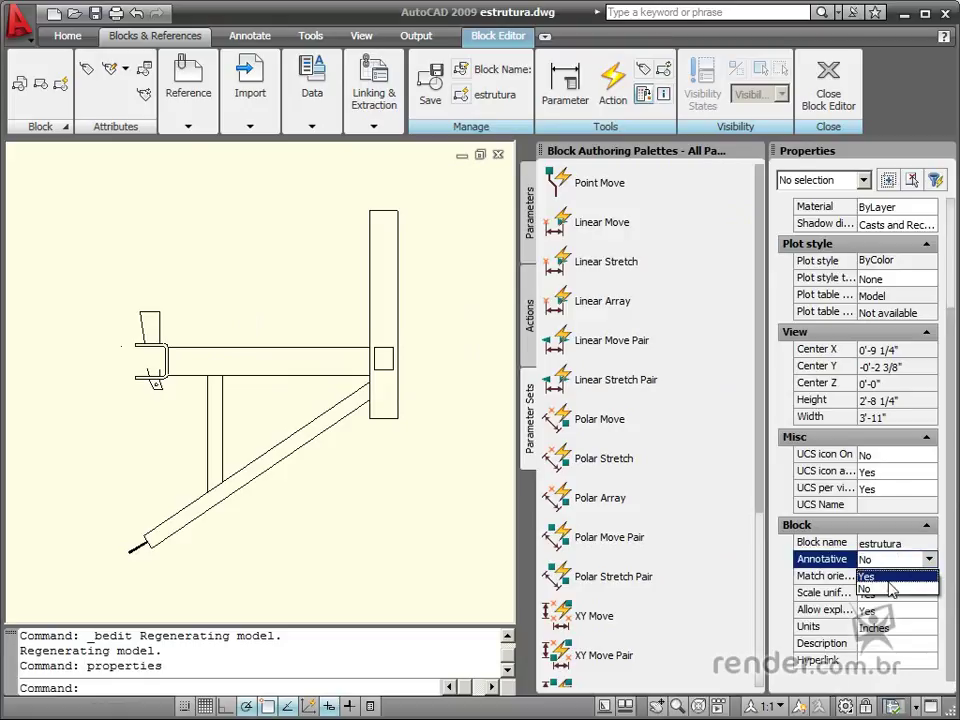
pyautogui.click(886, 580)
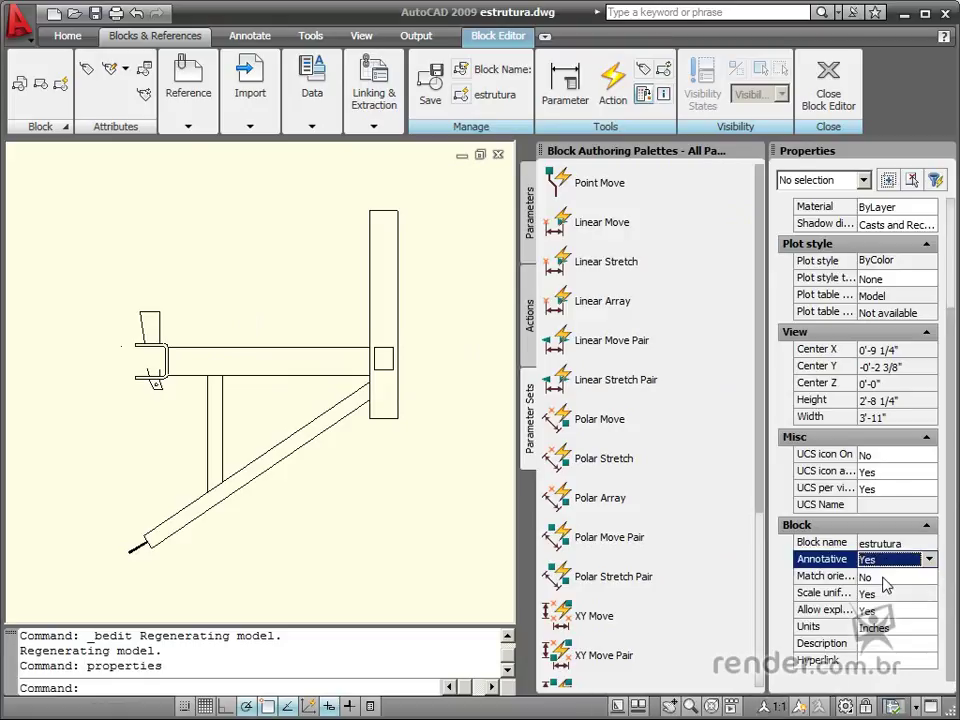
pyautogui.click(428, 88)
pyautogui.click(541, 418)
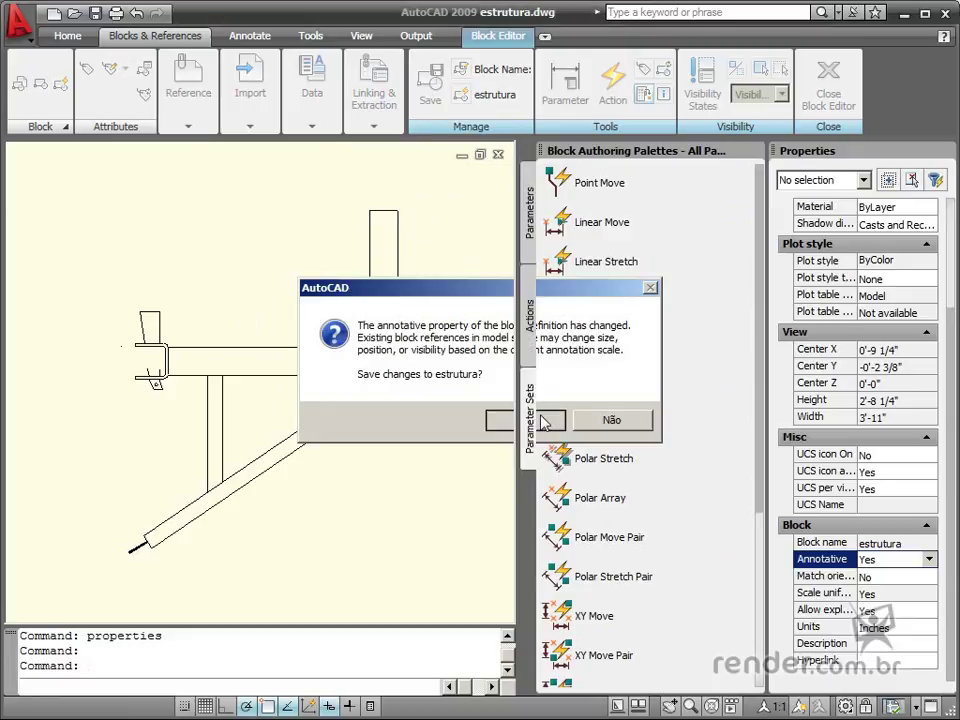
# Leave the Block Editor and place an estrutura block at 1:1 annotation scale
pyautogui.click(828, 85)
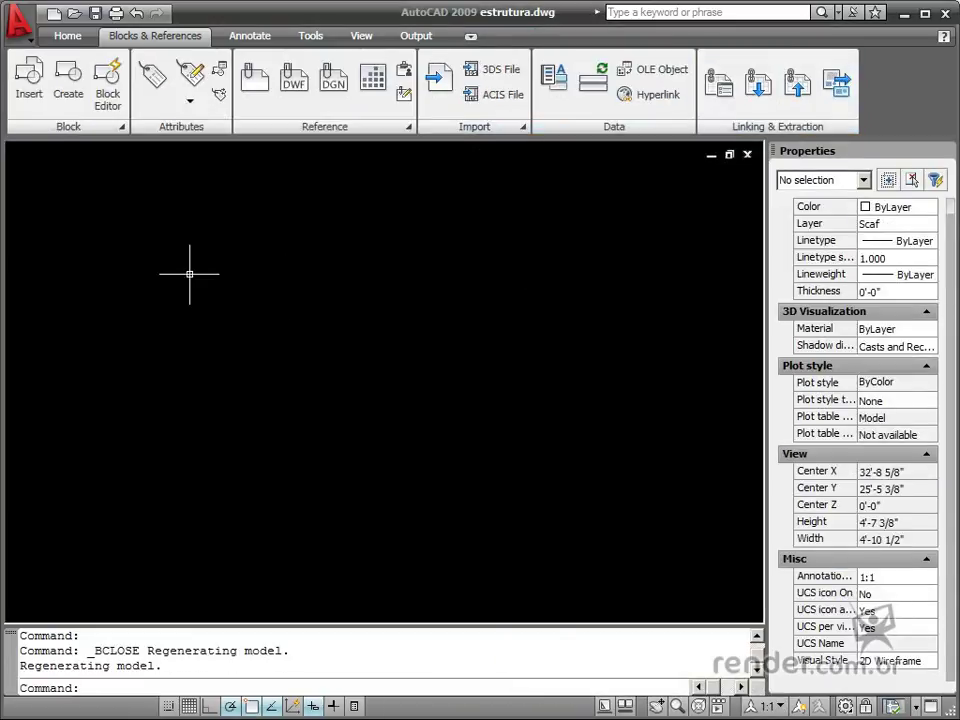
pyautogui.click(29, 78)
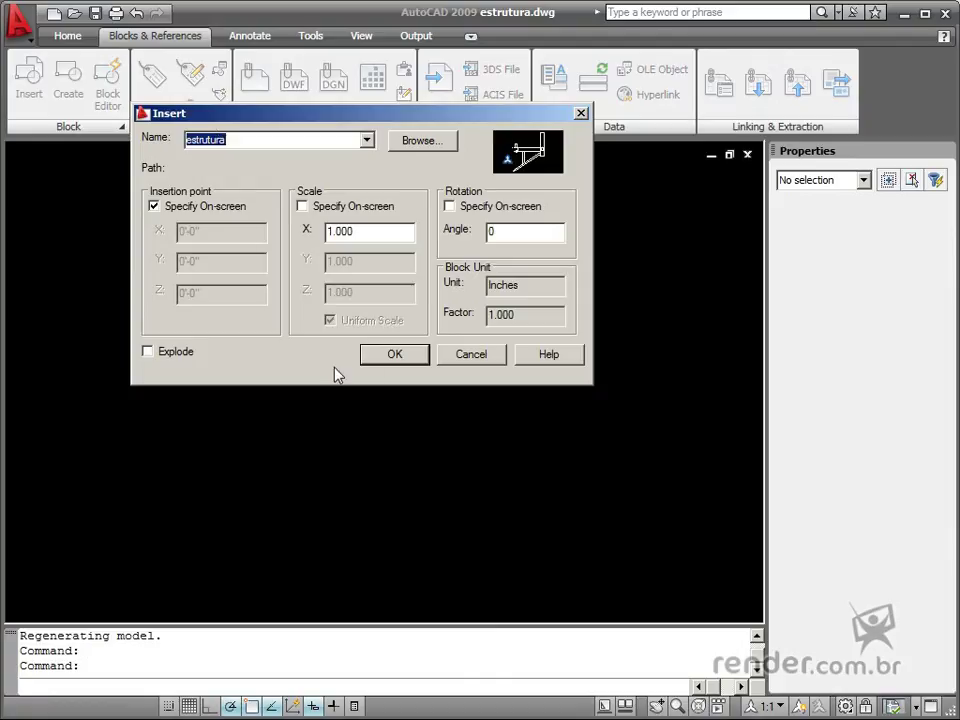
pyautogui.click(382, 358)
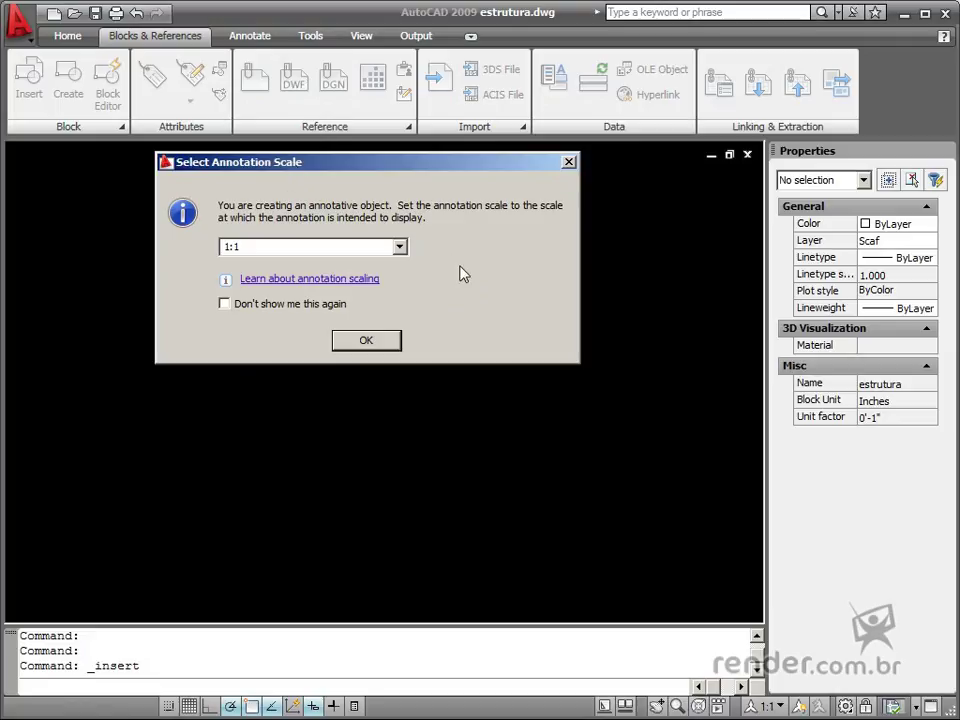
pyautogui.click(400, 247)
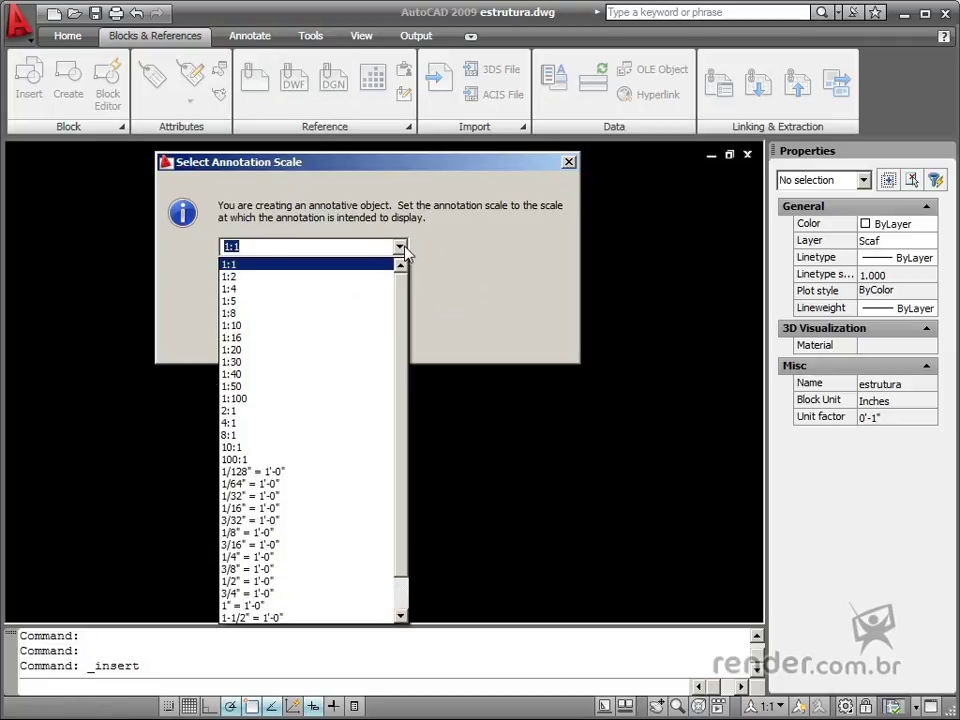
pyautogui.click(244, 268)
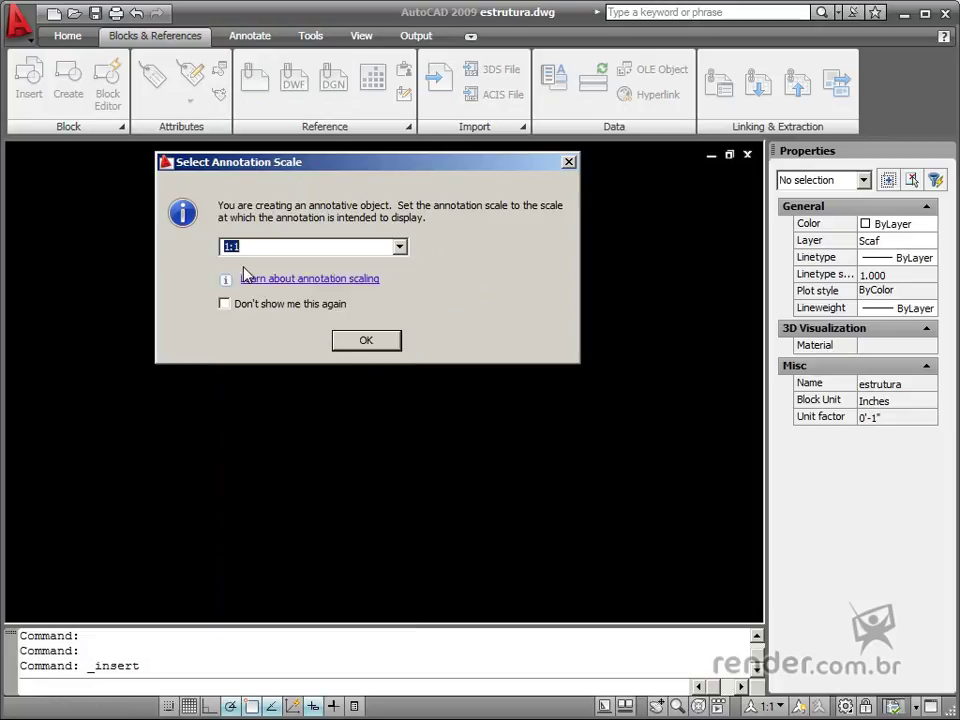
pyautogui.click(354, 342)
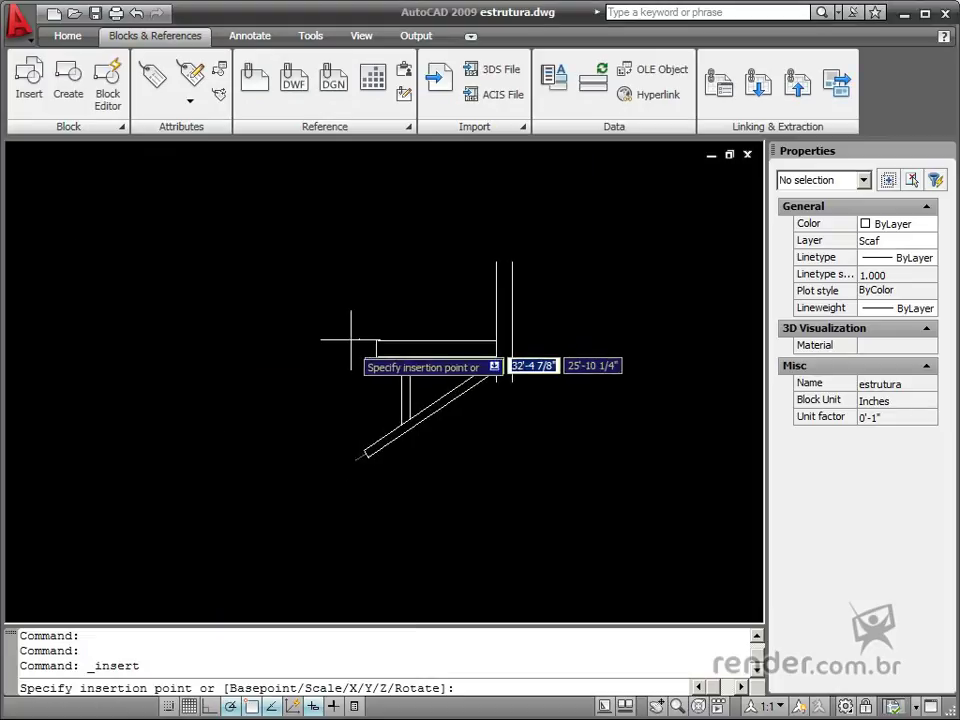
pyautogui.click(345, 378)
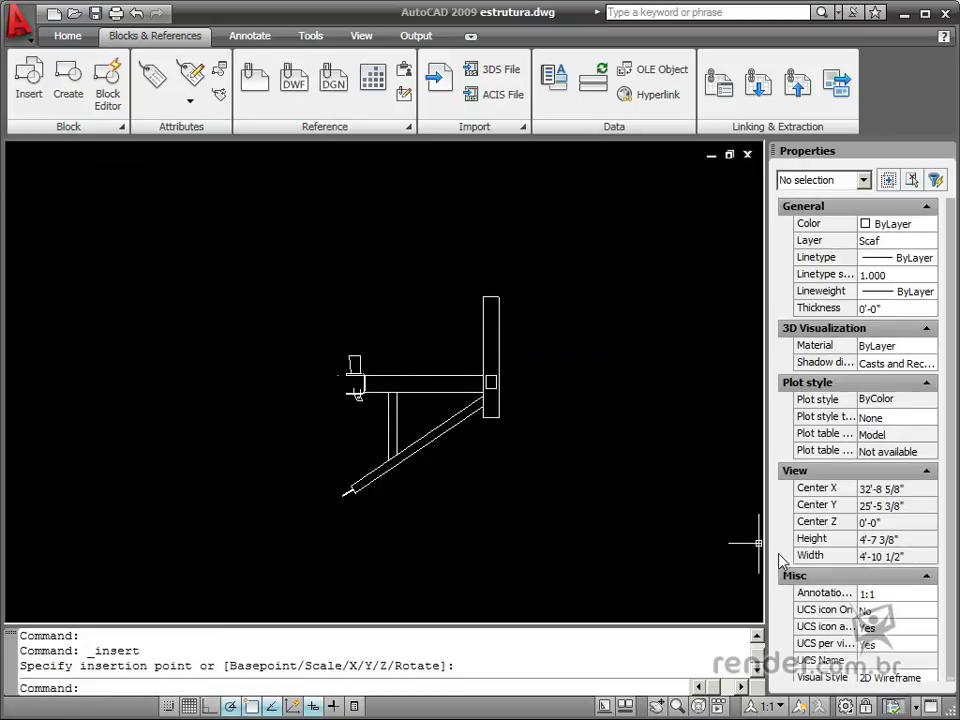
# Keep the drawing annotation scale at 1:1, then select the inserted block's Annotative scale property
pyautogui.click(880, 595)
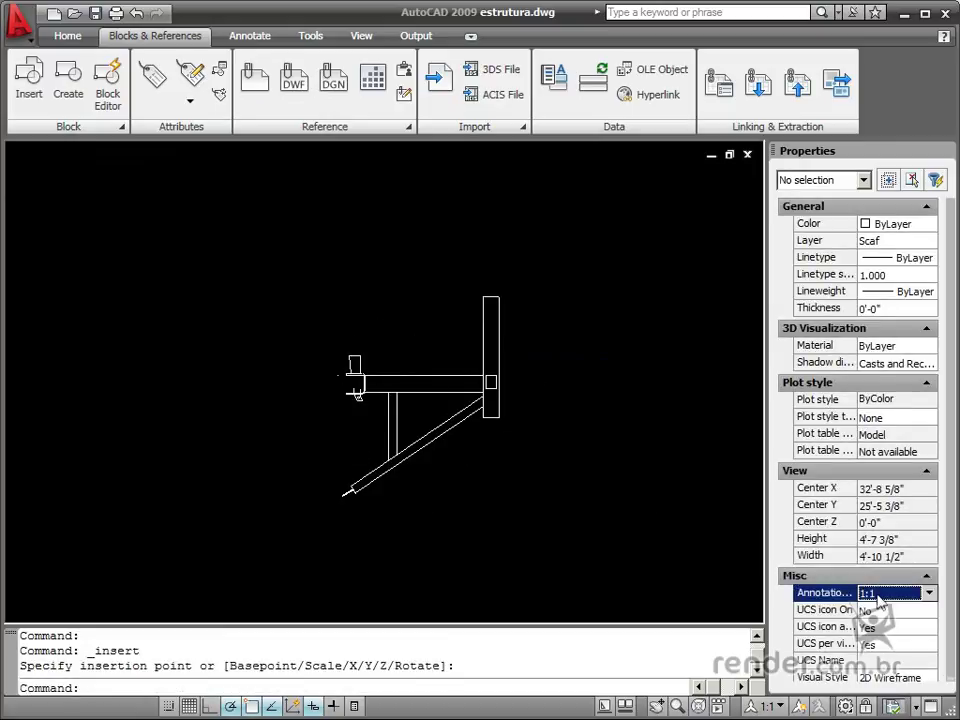
pyautogui.click(929, 595)
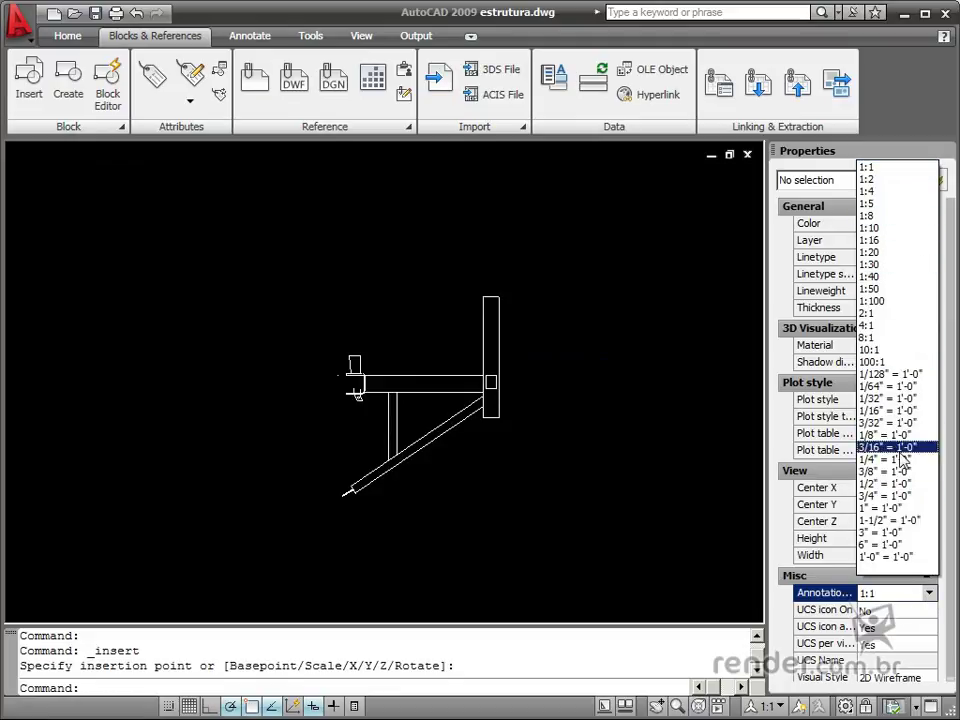
pyautogui.click(778, 619)
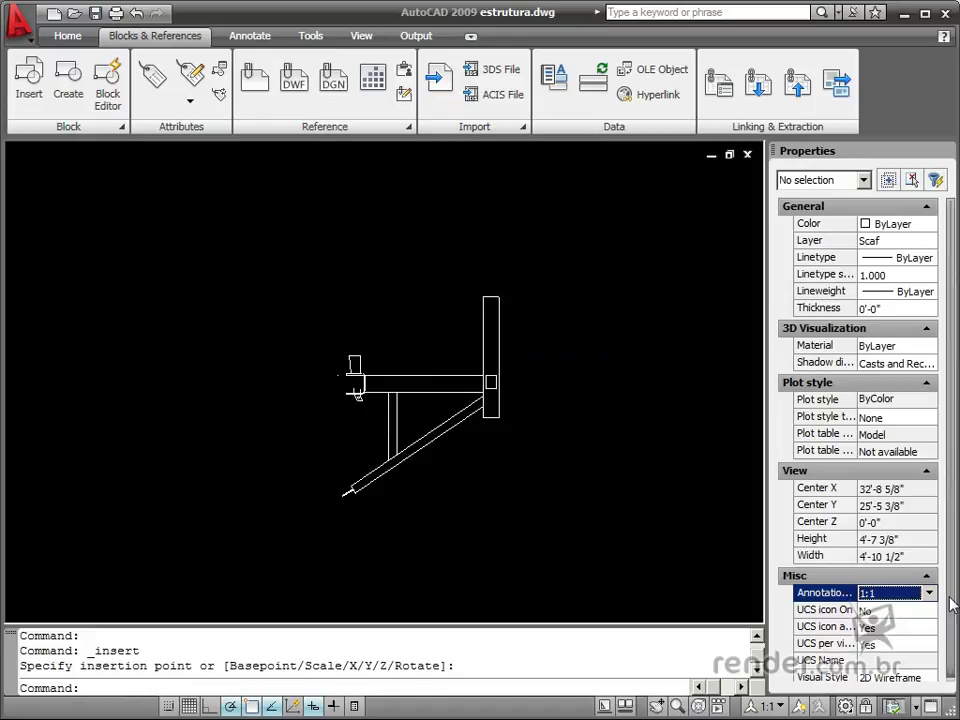
pyautogui.scroll(-1, 950, 610)
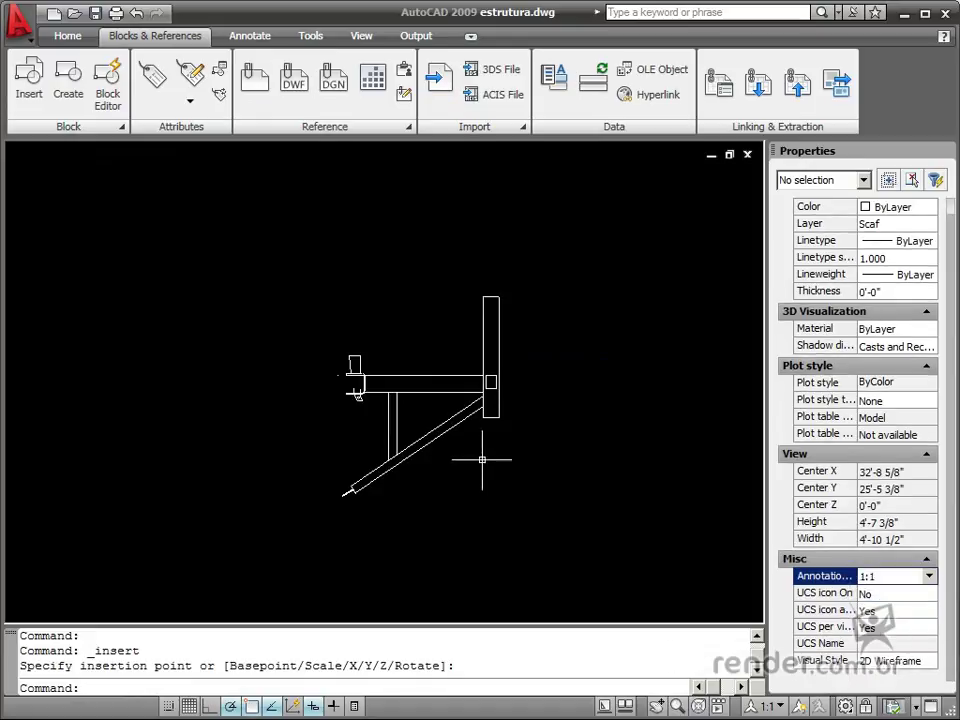
pyautogui.click(446, 432)
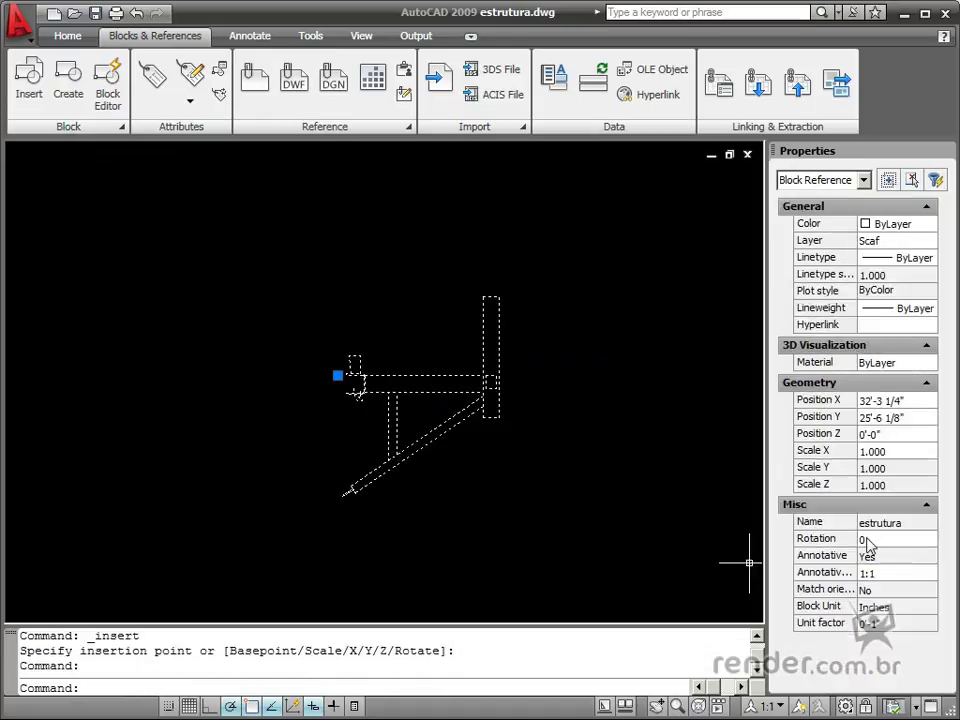
pyautogui.click(876, 572)
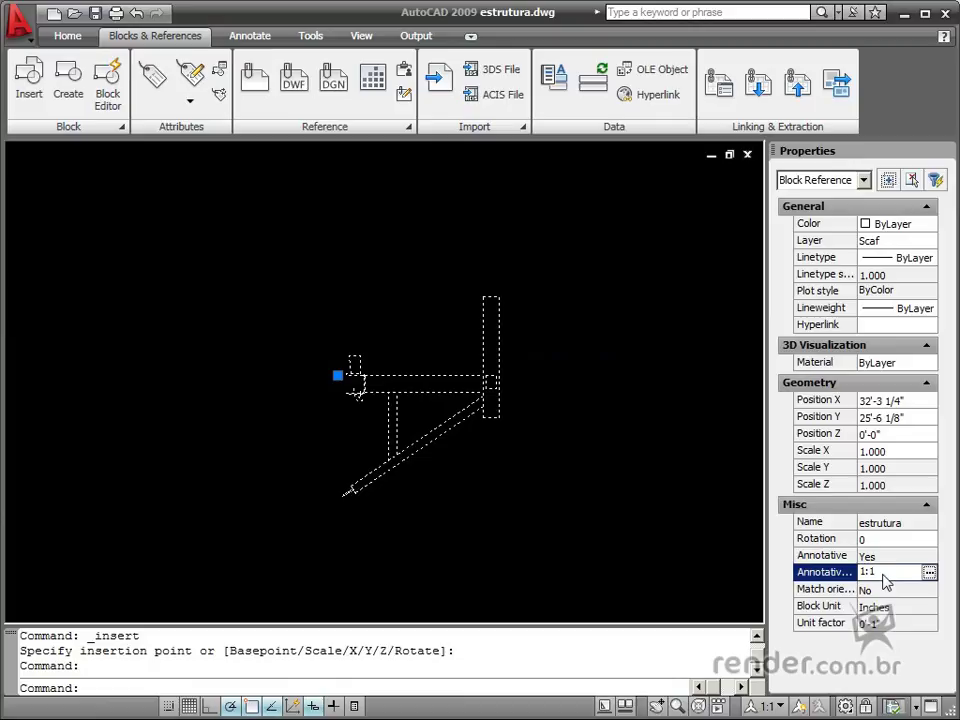
# Add scales 1:2, 2:1 and 1:4 to the block's existing 1:1 and confirm
pyautogui.click(929, 572)
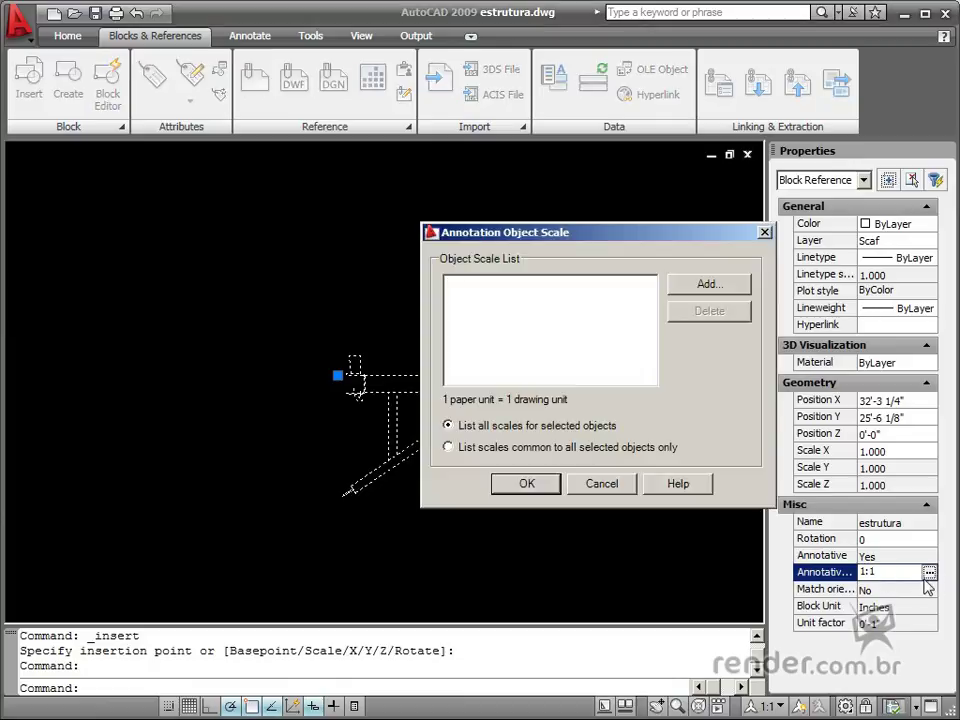
pyautogui.moveTo(545, 240); pyautogui.dragTo(320, 236)
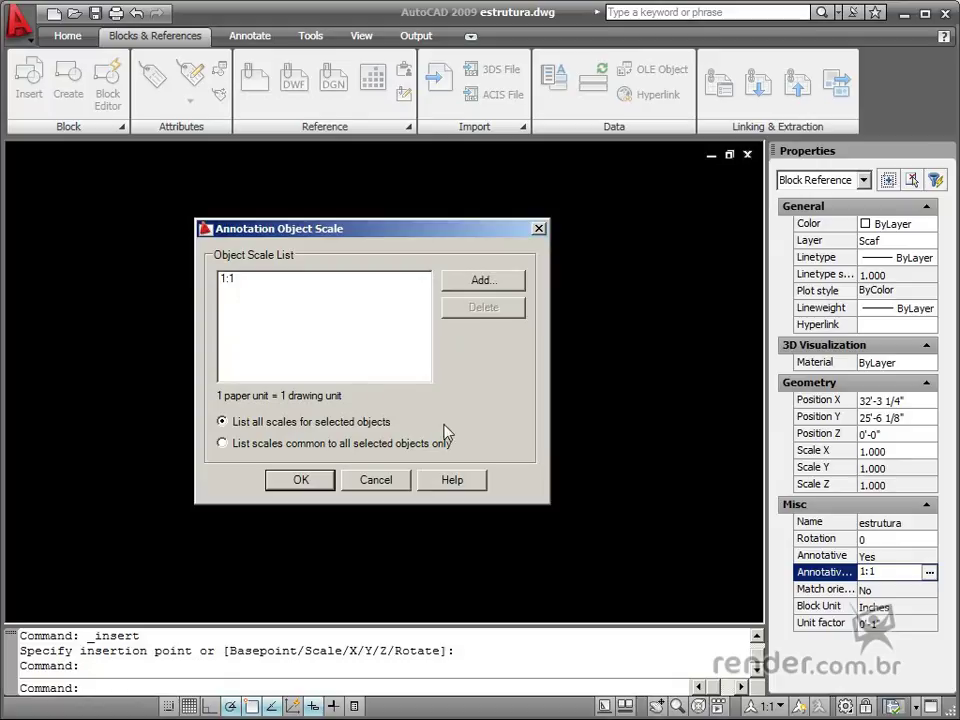
pyautogui.click(474, 281)
pyautogui.click(116, 253)
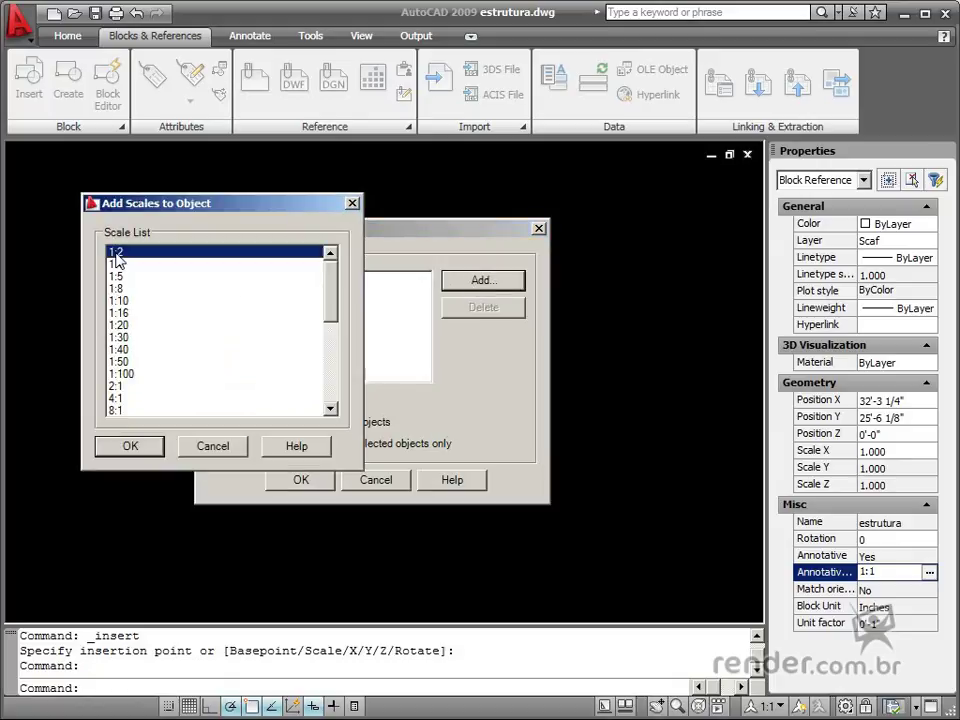
pyautogui.keyDown('ctrl'); pyautogui.click(117, 386); pyautogui.keyUp('ctrl')
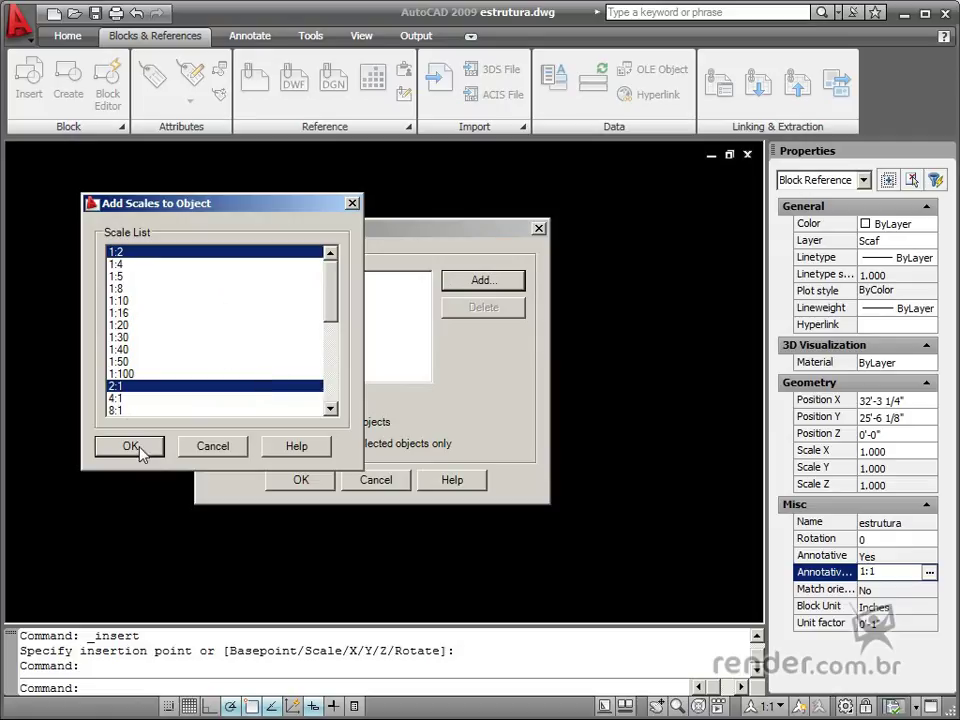
pyautogui.keyDown('ctrl'); pyautogui.click(118, 265); pyautogui.keyUp('ctrl')
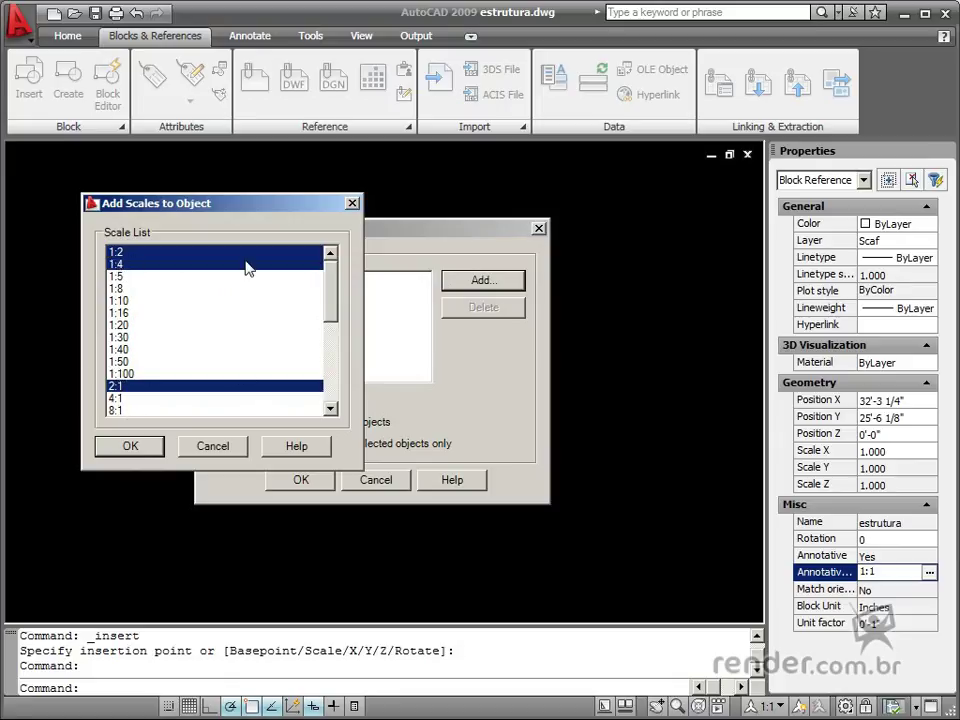
pyautogui.click(131, 446)
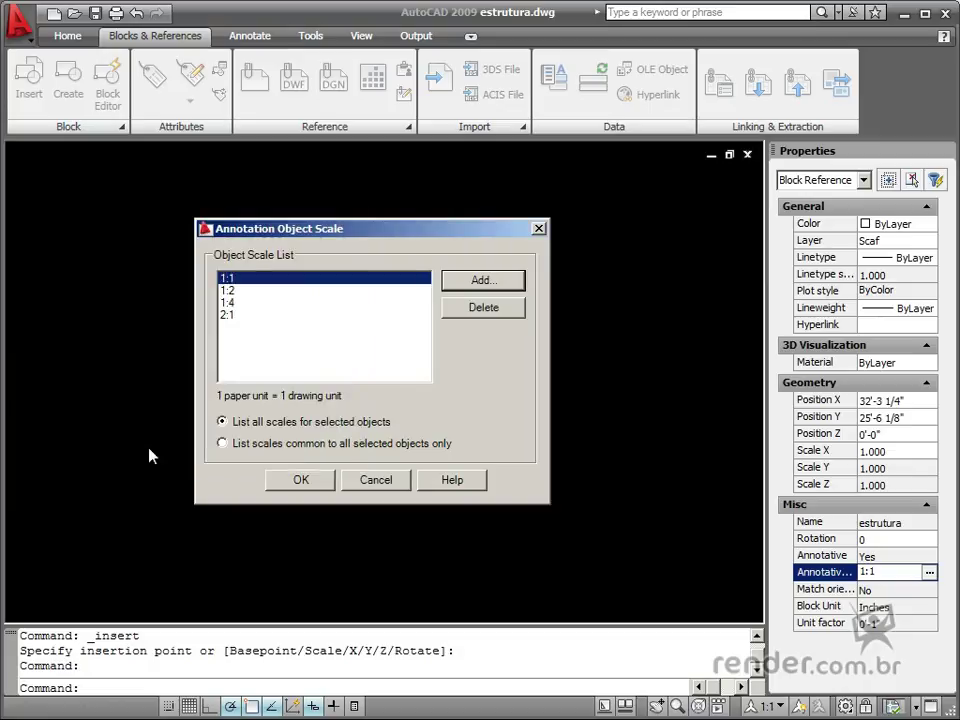
pyautogui.click(306, 480)
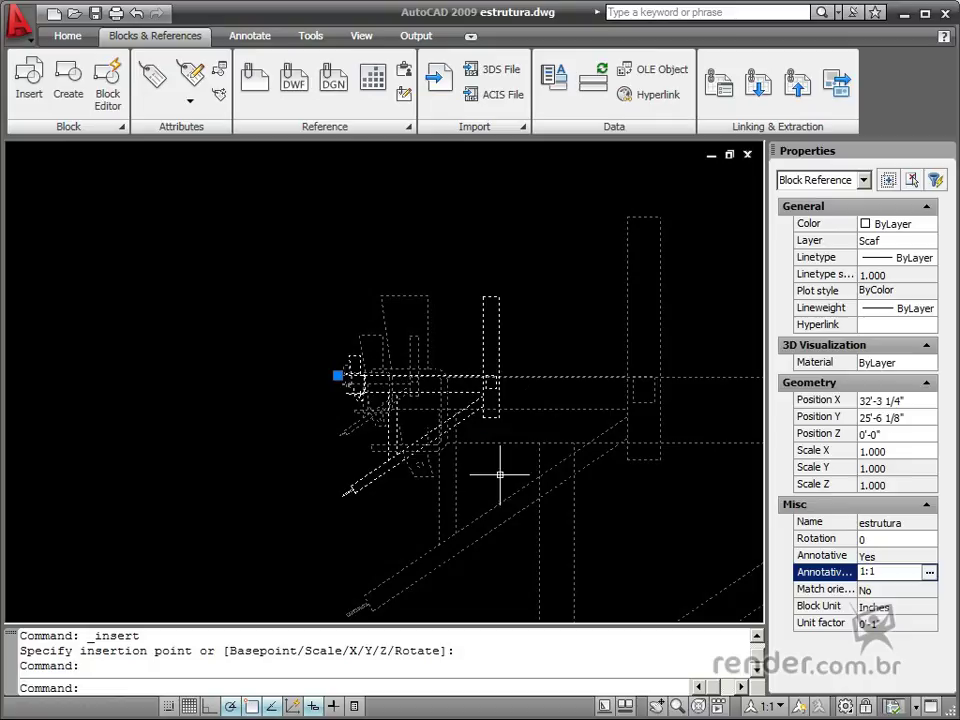
# Zoom and pan until all overlapping scale versions of the estrutura block are visible
pyautogui.scroll(-2, 485, 467)
pyautogui.moveTo(553, 501)
pyautogui.mouseDown(button='middle')
pyautogui.moveTo(349, 439)
pyautogui.moveTo(431, 433)
pyautogui.mouseUp(button='middle')
pyautogui.scroll(2, 339, 434)
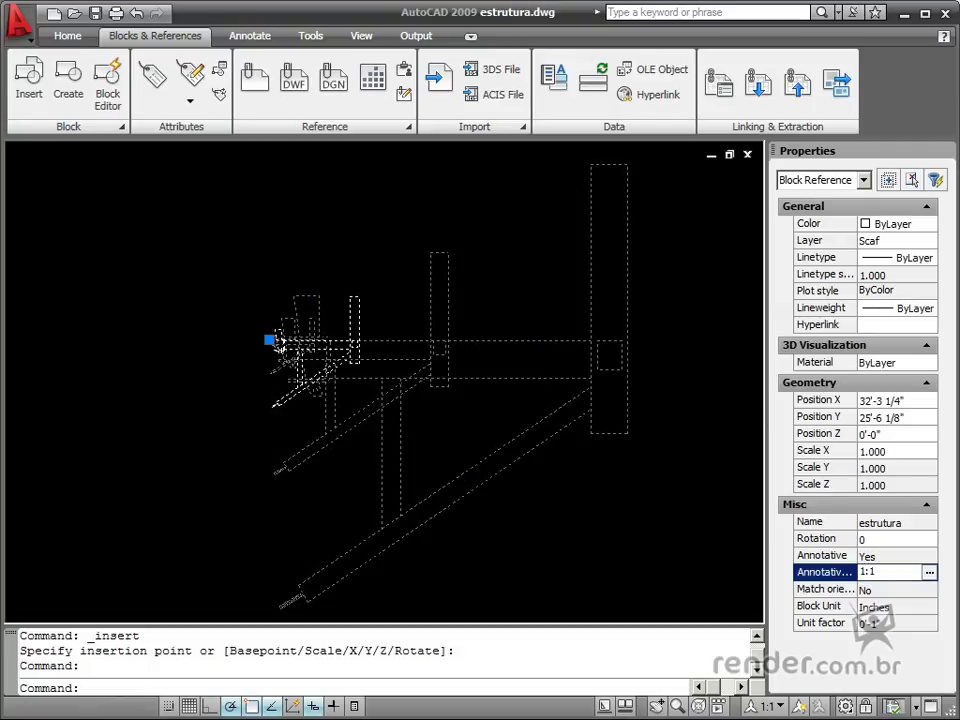
# Cancel the pending insertion and zoom in on the 1:1 bracket representation
pyautogui.press('Escape')
pyautogui.scroll(3, 320, 395)
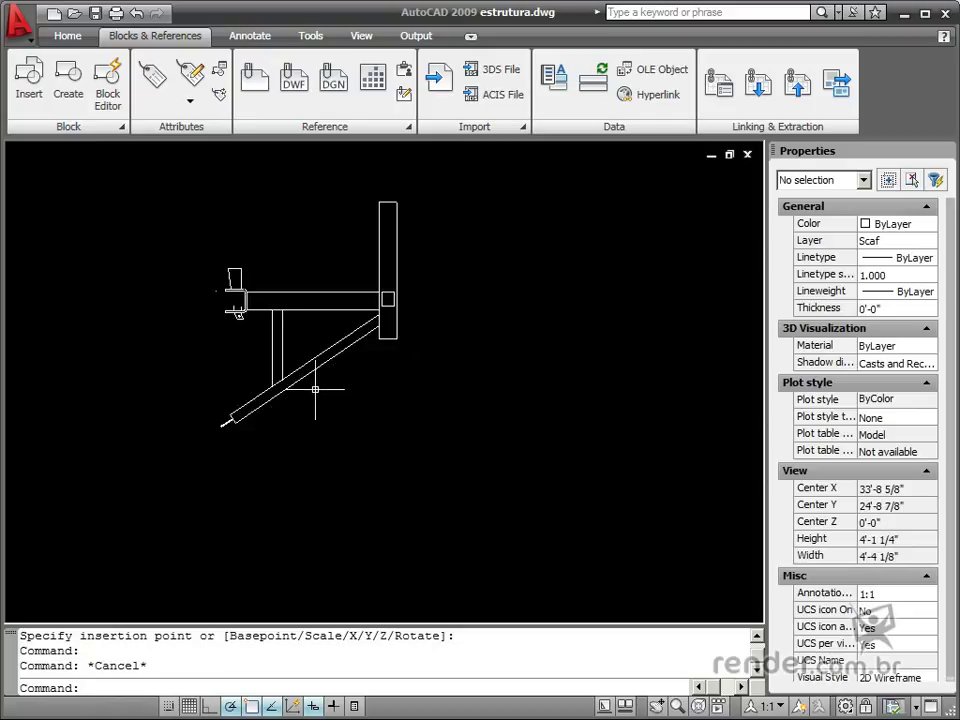